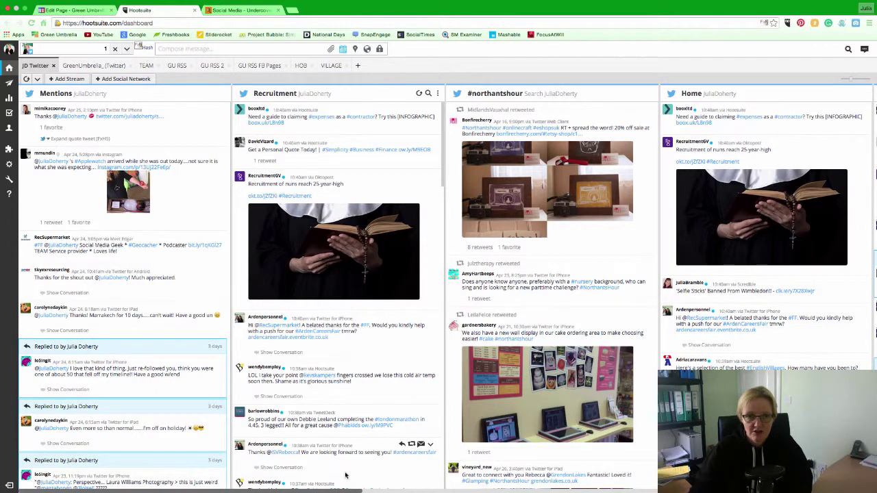
# Step: Load the RSS feed of the Undercover Recruiter social media category at theundercoverrecruiter.com/category/social-media/feed
pyautogui.click(237, 10)
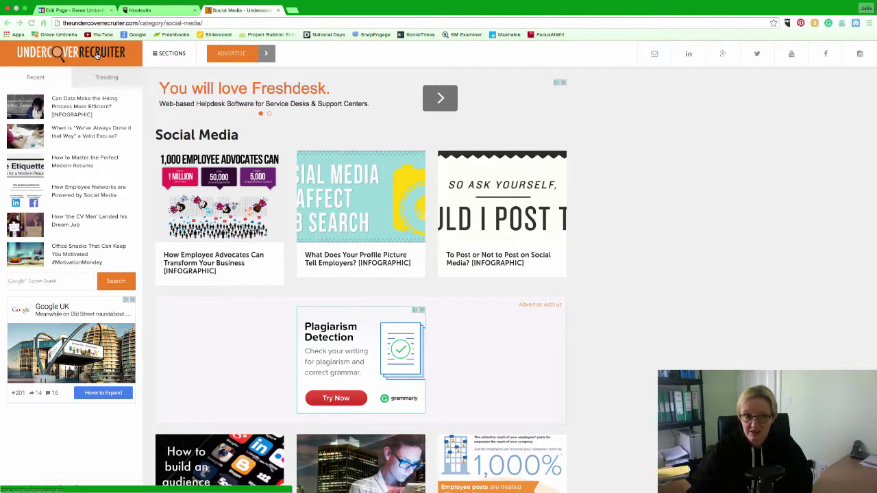
pyautogui.click(223, 23)
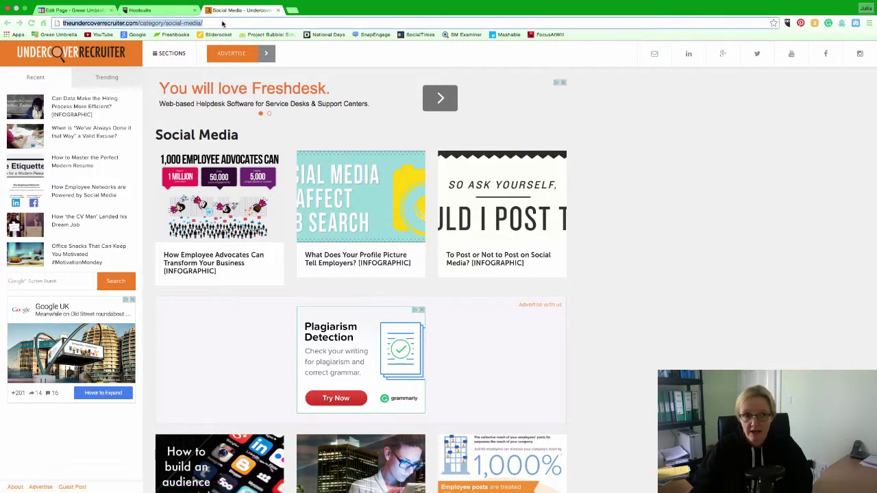
pyautogui.click(219, 23)
pyautogui.write('feed')
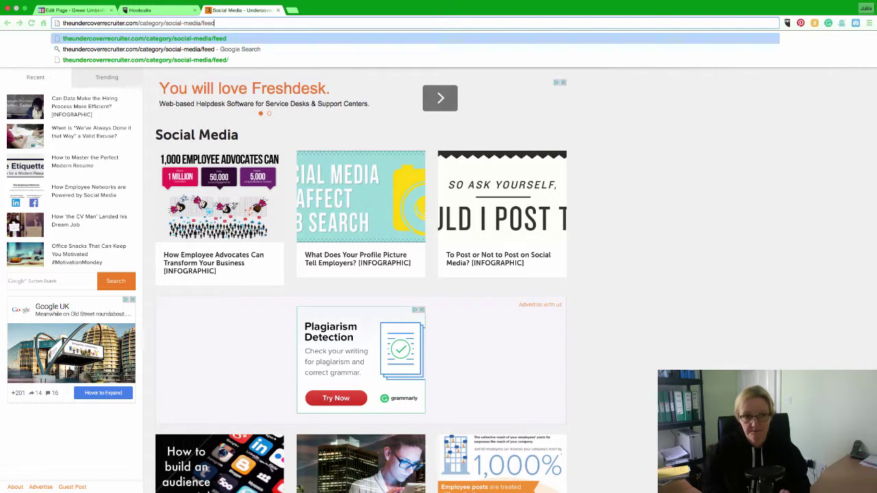
pyautogui.press('Return')
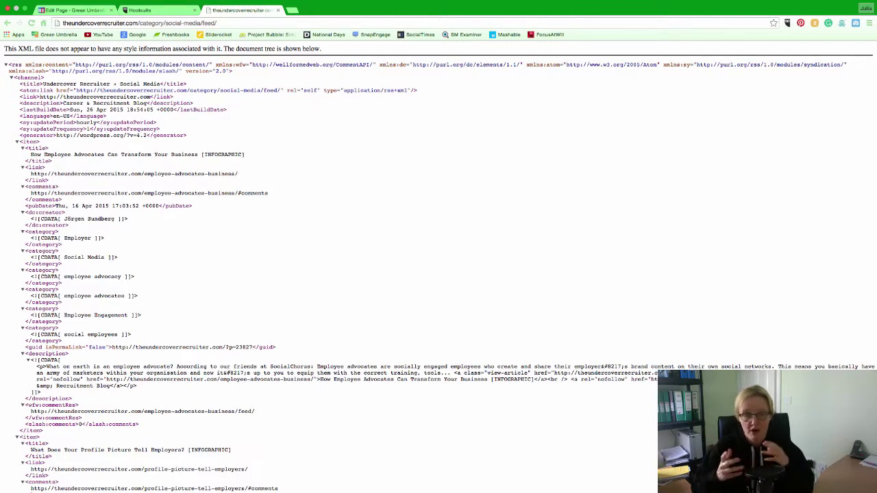
# Step: Search the web for "recruitment international" in a new tab and open the Recruitment International website to find its RSS feeds link
pyautogui.click(292, 10)
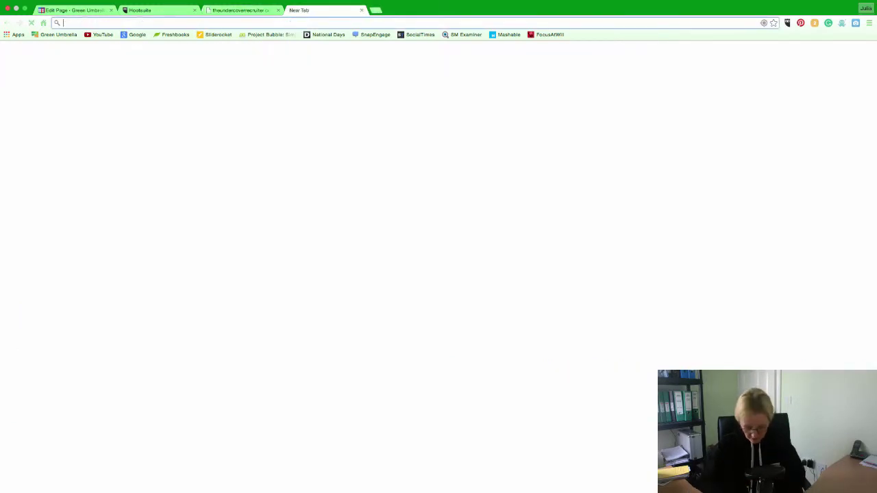
pyautogui.write('recruitment internationa')
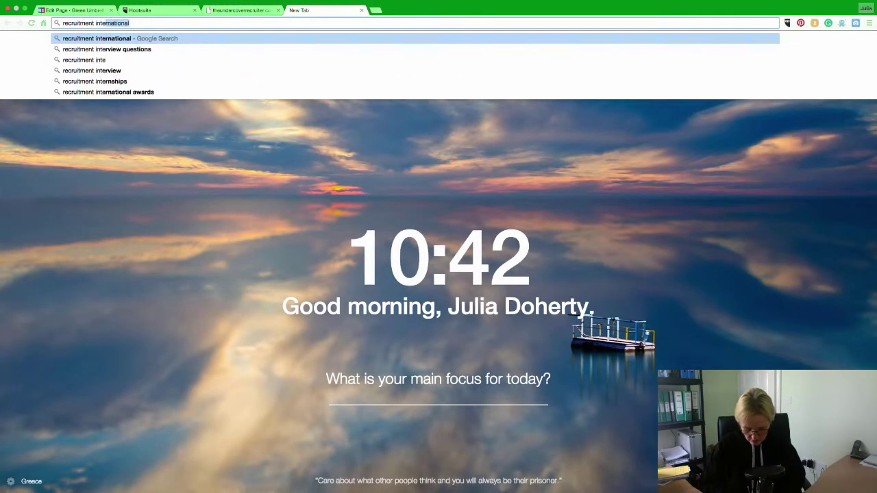
pyautogui.write('l')
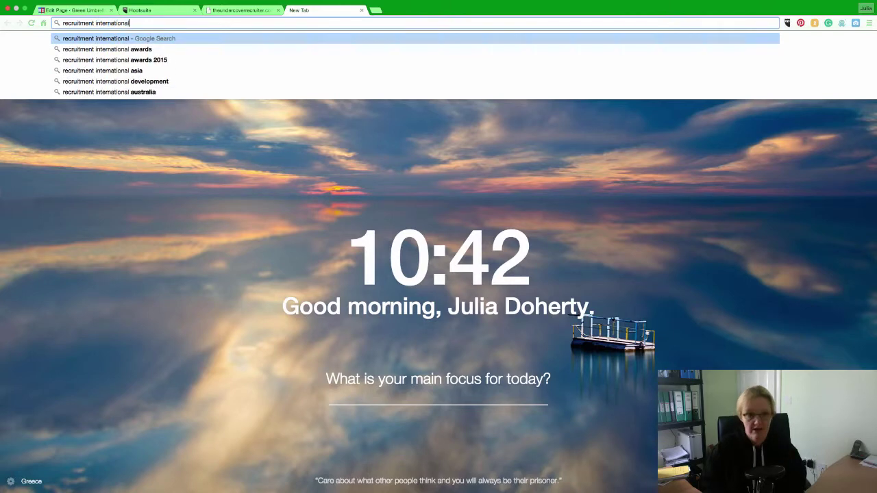
pyautogui.press('Return')
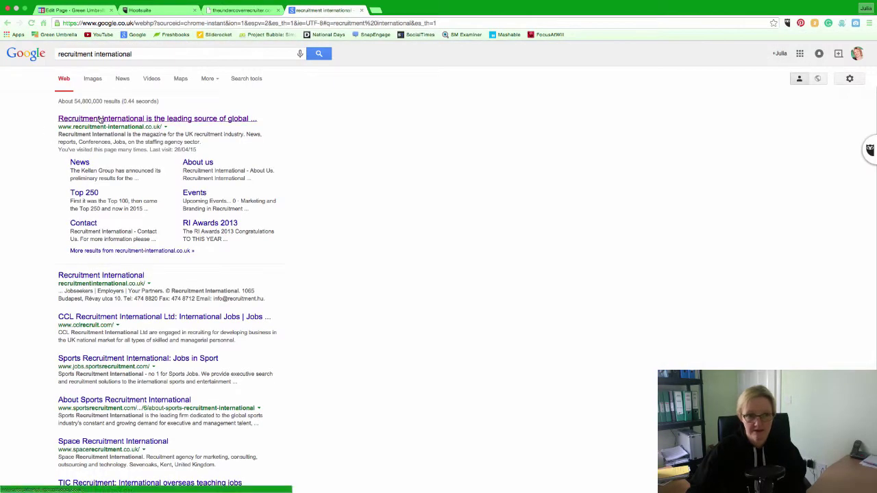
pyautogui.click(96, 123)
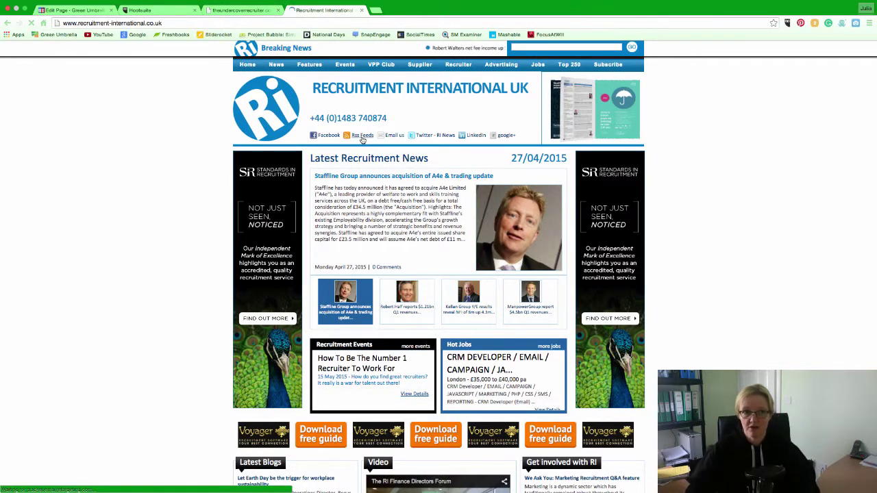
# Step: Copy the full address of the Undercover Recruiter social media feed
pyautogui.click(236, 10)
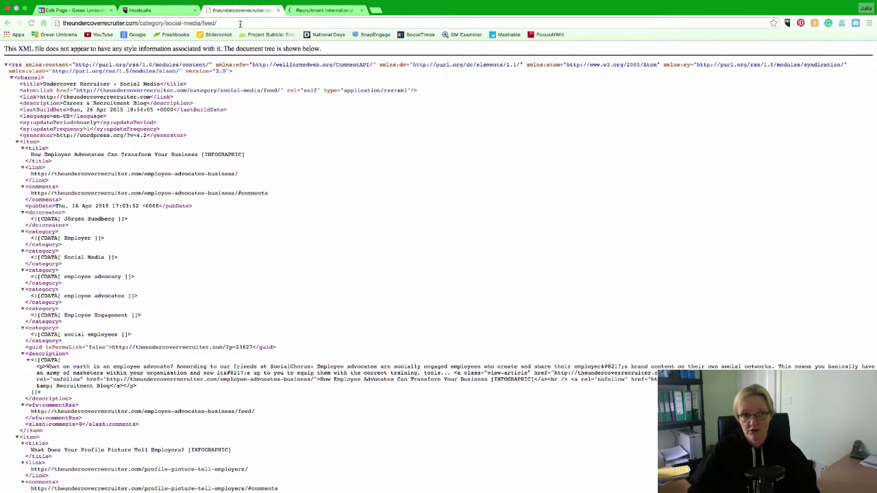
pyautogui.moveTo(239, 24); pyautogui.dragTo(63, 23)
pyautogui.rightClick(80, 21)
pyautogui.click(109, 36)
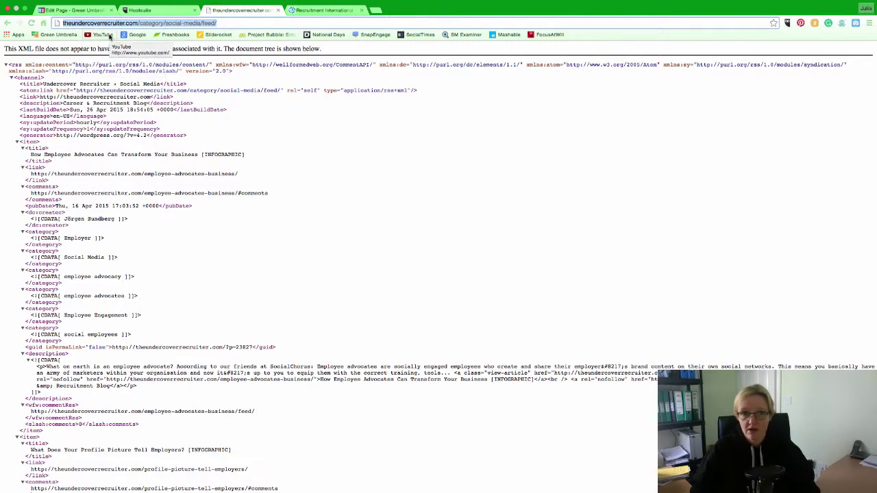
pyautogui.click(376, 10)
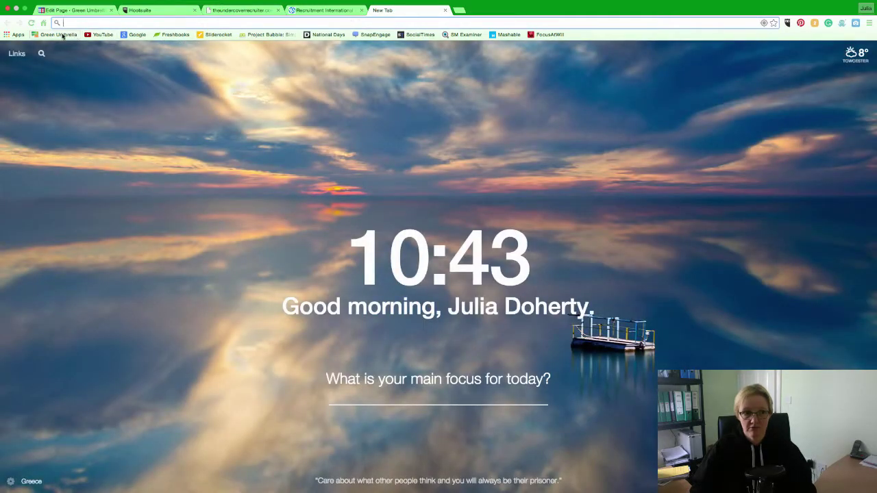
pyautogui.click(59, 35)
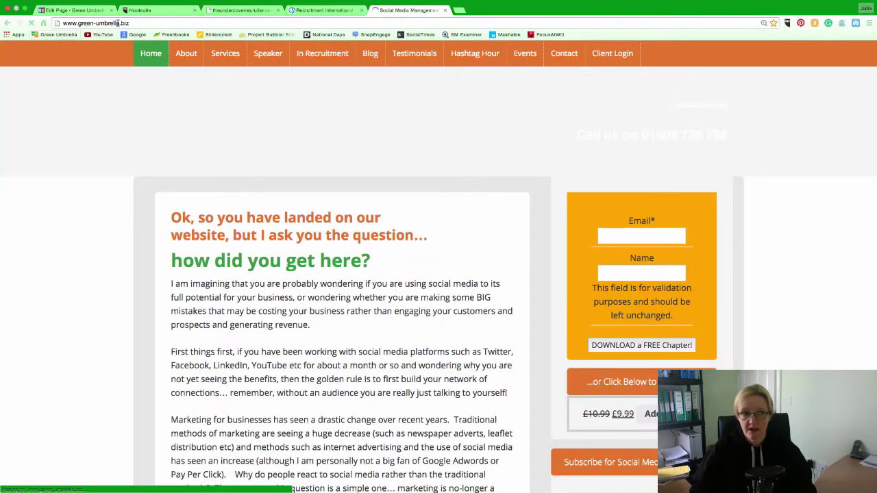
pyautogui.click(145, 24)
pyautogui.click(145, 24)
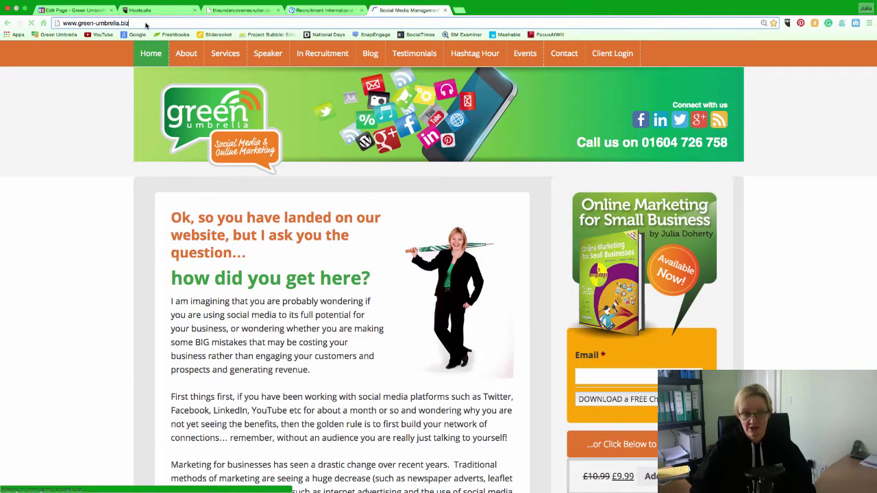
pyautogui.write('/feed')
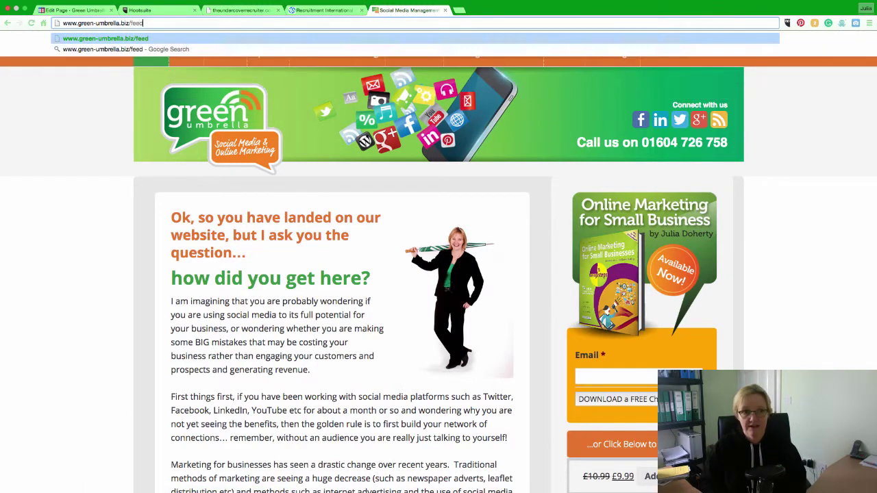
pyautogui.press('Return')
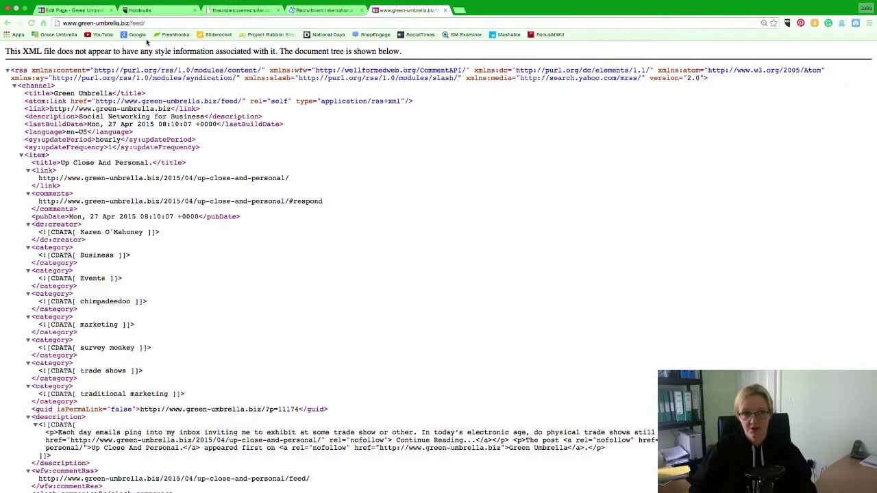
# Step: Return to Hootsuite and open the RSS/Atom feed settings
pyautogui.click(219, 11)
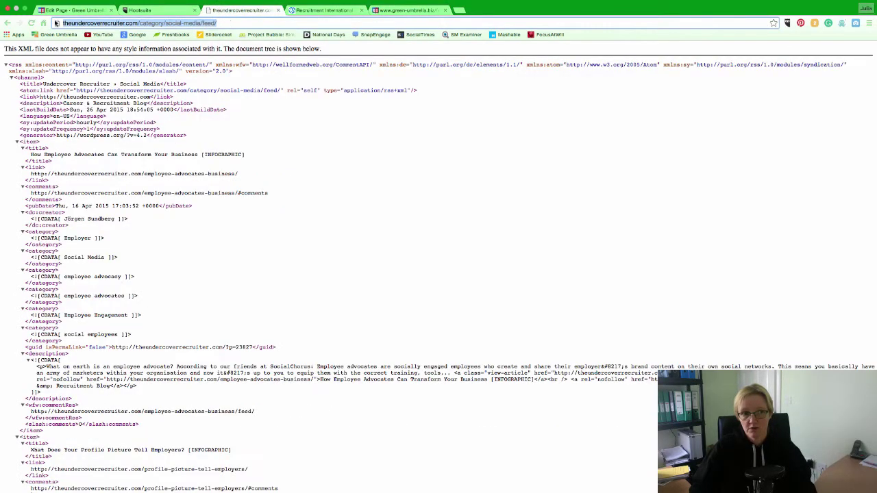
pyautogui.click(149, 11)
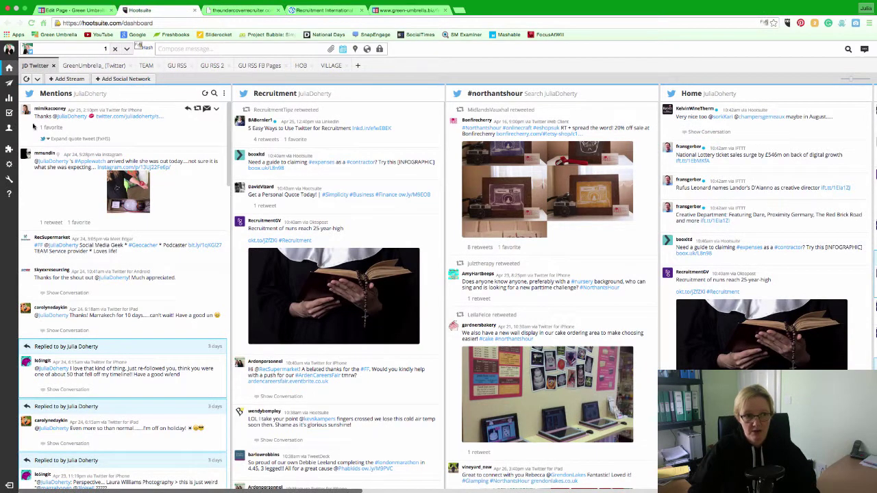
pyautogui.moveTo(10, 149)
pyautogui.moveTo(20, 167)
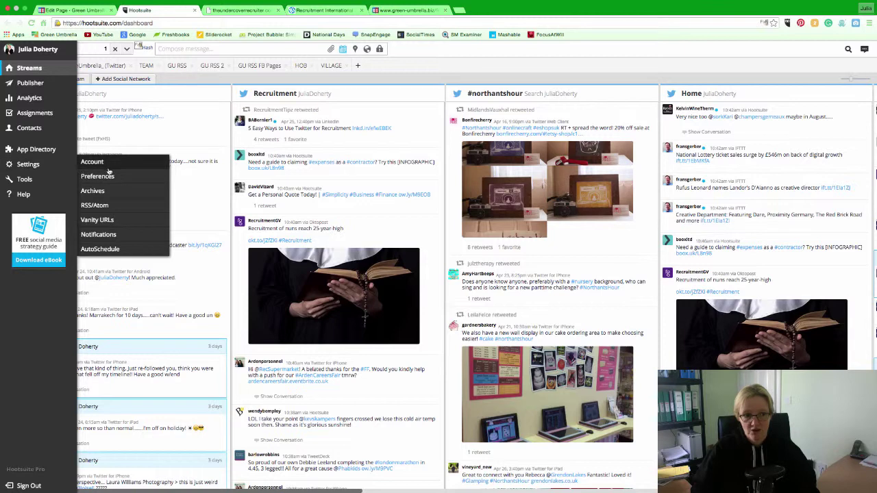
pyautogui.click(96, 205)
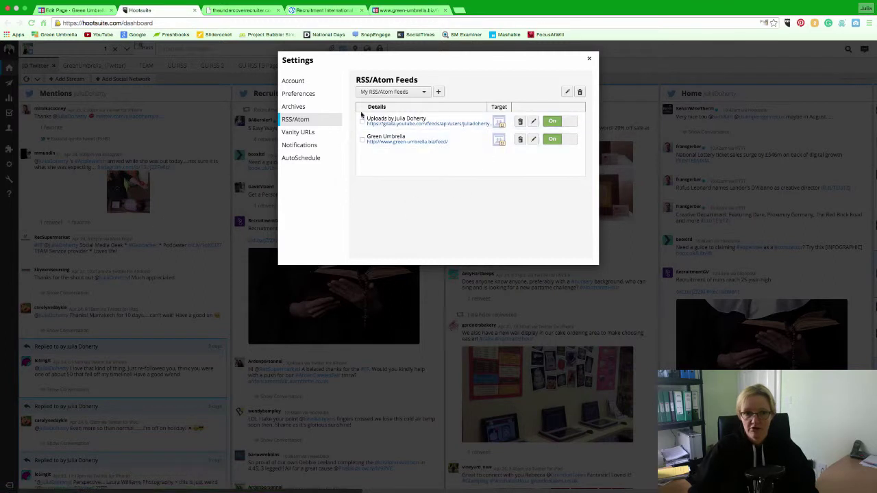
# Step: Add a new RSS/Atom feed using the copied Undercover Recruiter feed address and send its items to the account owner's Twitter profile
pyautogui.click(440, 94)
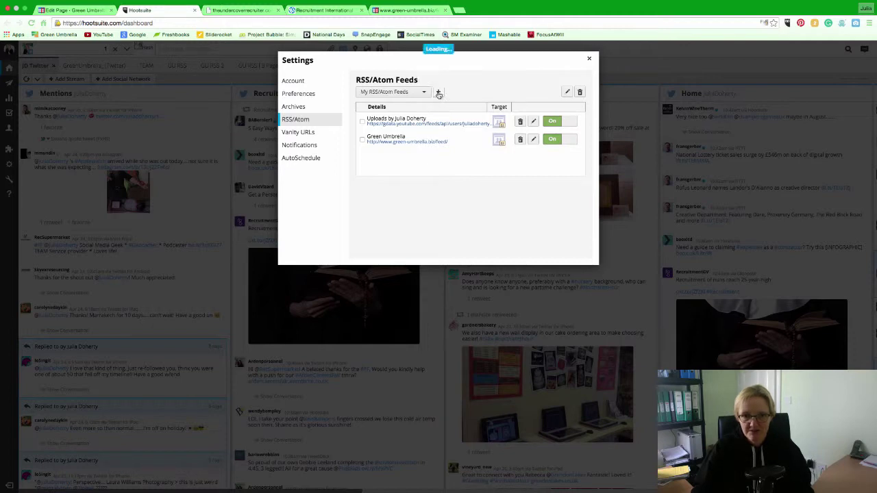
pyautogui.click(397, 86)
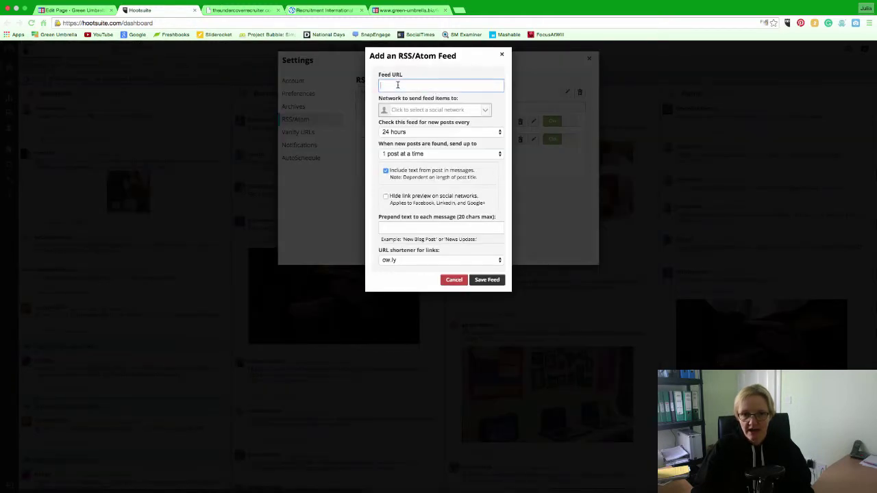
pyautogui.rightClick(398, 85)
pyautogui.click(416, 127)
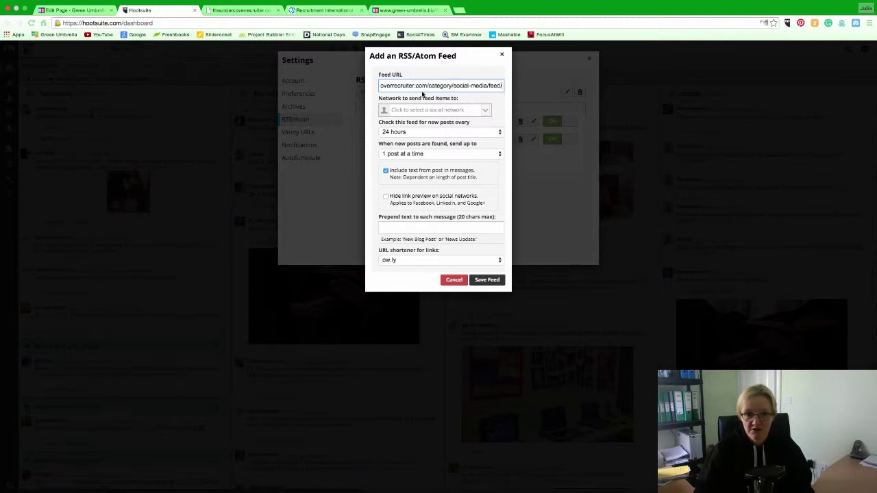
pyautogui.click(411, 110)
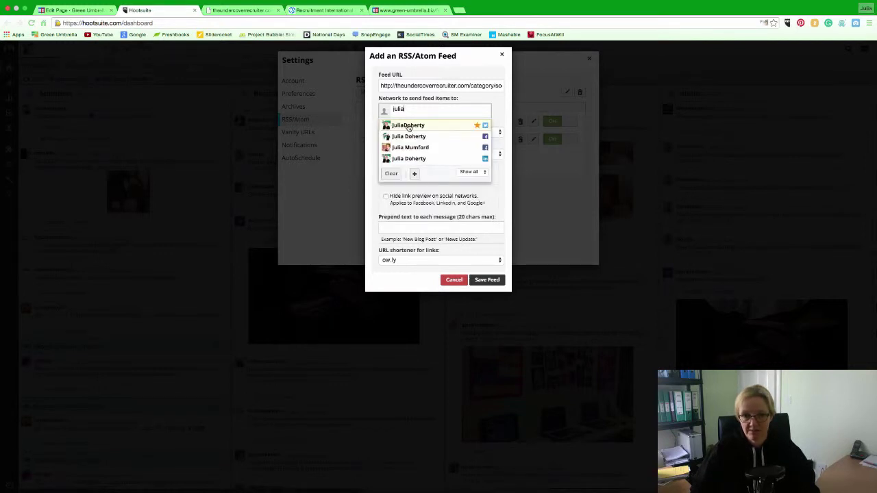
pyautogui.click(388, 124)
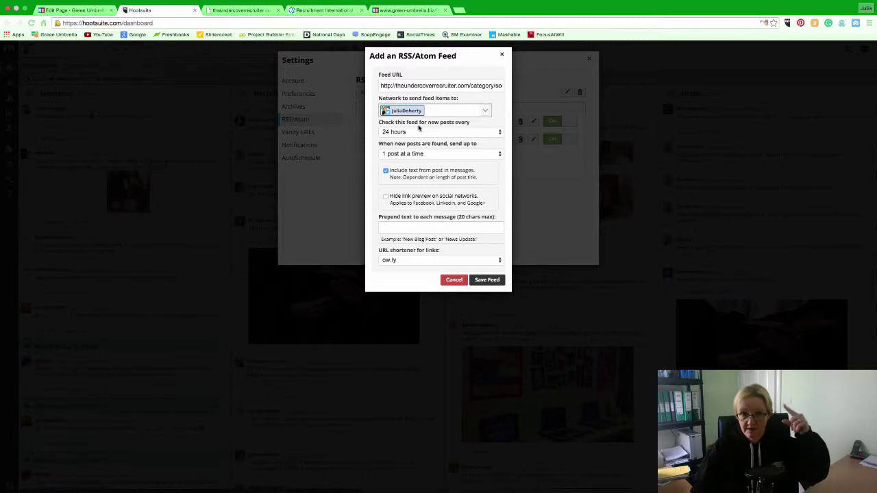
# Step: Set the feed to be checked every 2 hours and to send up to 1 post at a time
pyautogui.click(426, 132)
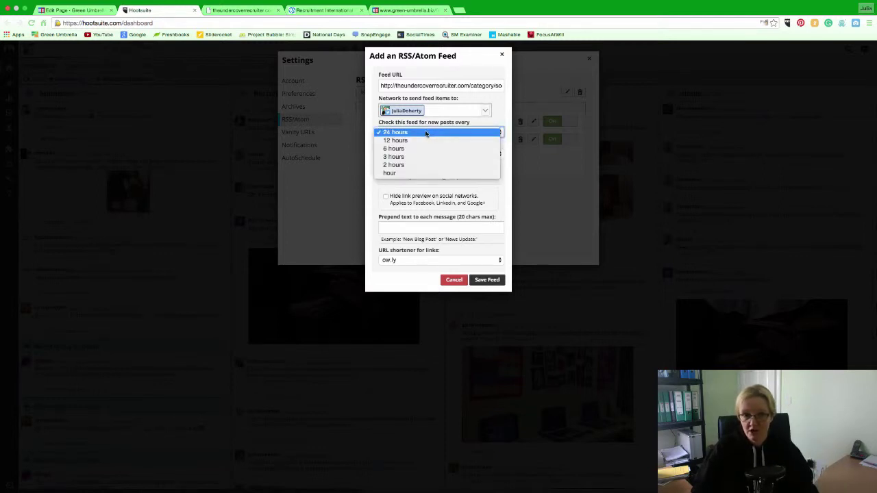
pyautogui.click(408, 166)
pyautogui.click(427, 154)
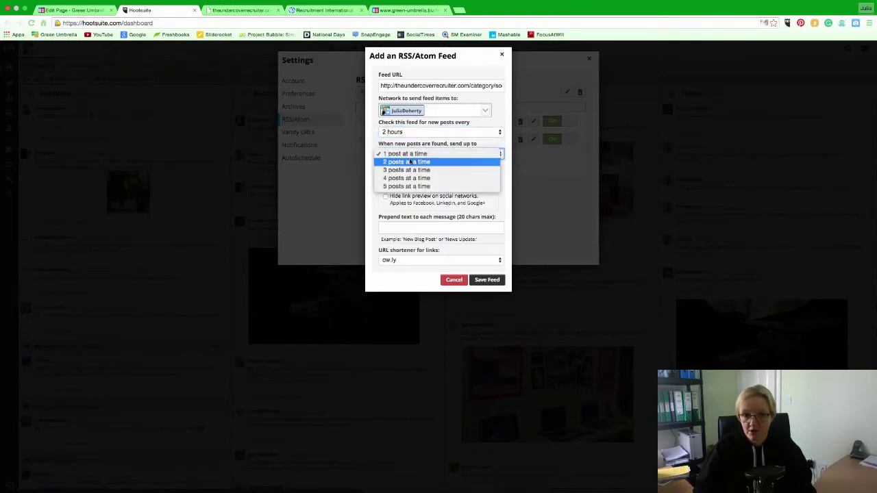
pyautogui.click(420, 154)
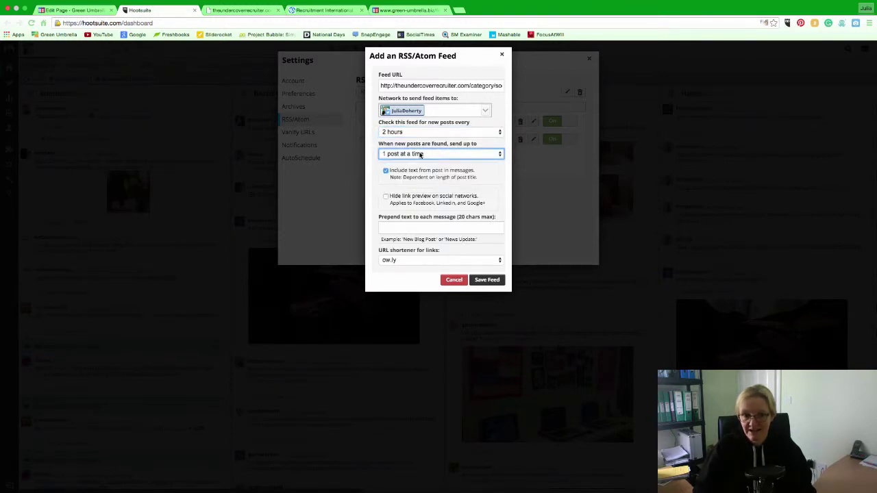
# Step: Start the feed's prepended text with "Via" and copy the handle UndercoverRec from the Undercover Recruiter Twitter page address
pyautogui.click(400, 227)
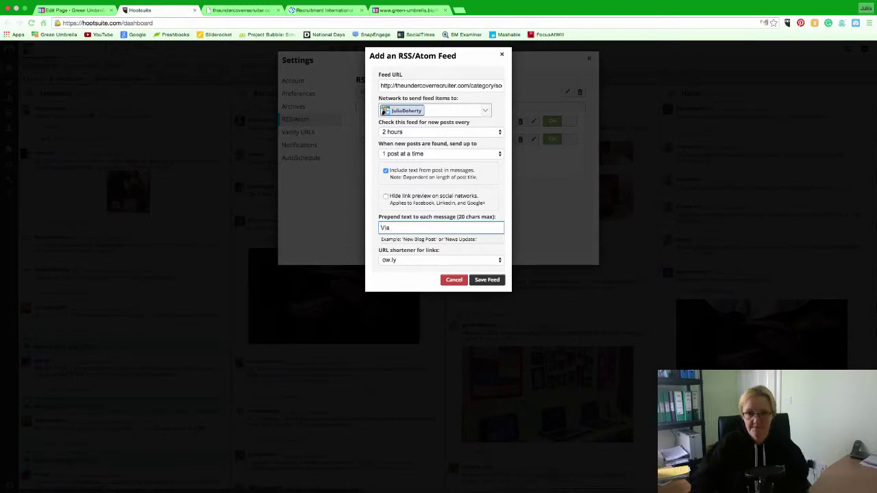
pyautogui.click(243, 21)
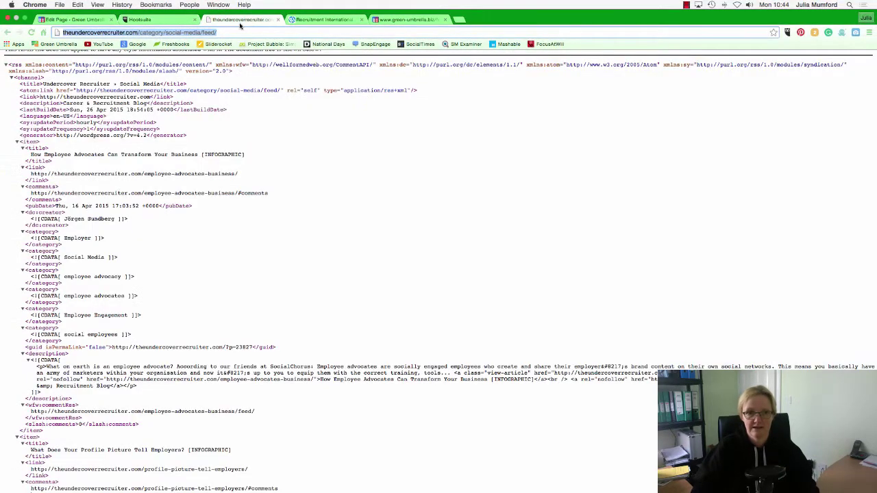
pyautogui.click(7, 22)
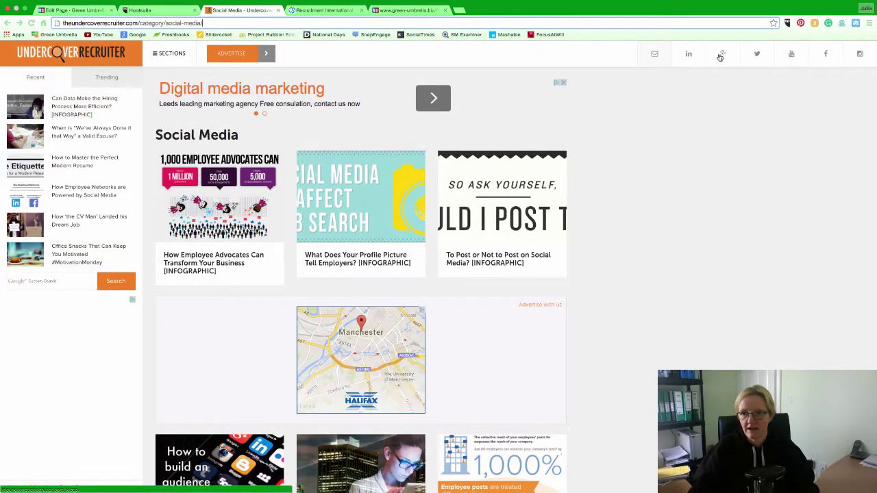
pyautogui.click(757, 54)
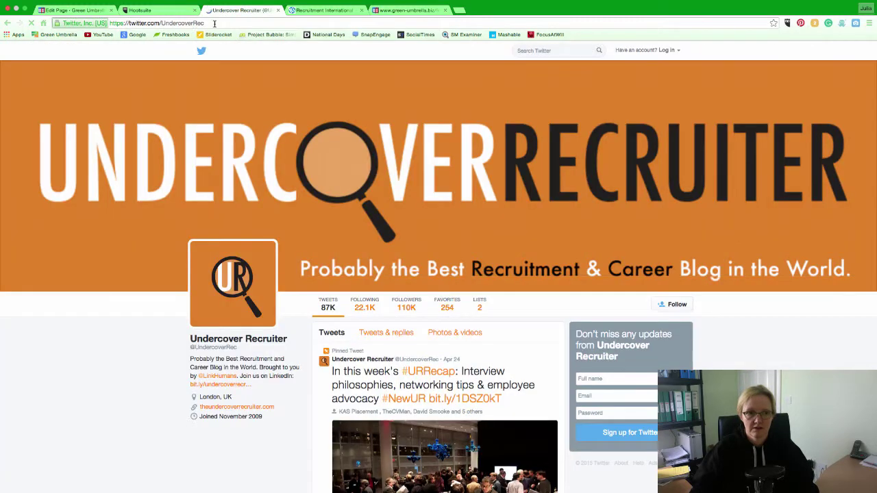
pyautogui.moveTo(204, 24); pyautogui.dragTo(163, 26)
pyautogui.press('super+c')
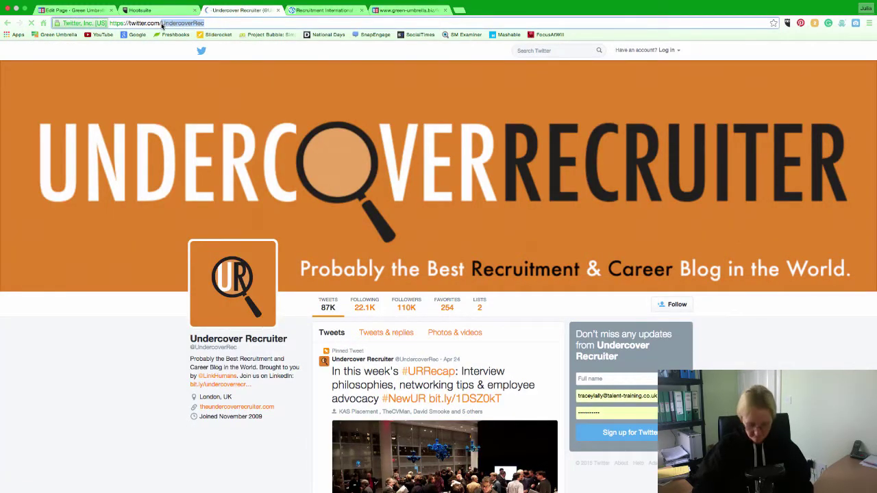
pyautogui.click(151, 13)
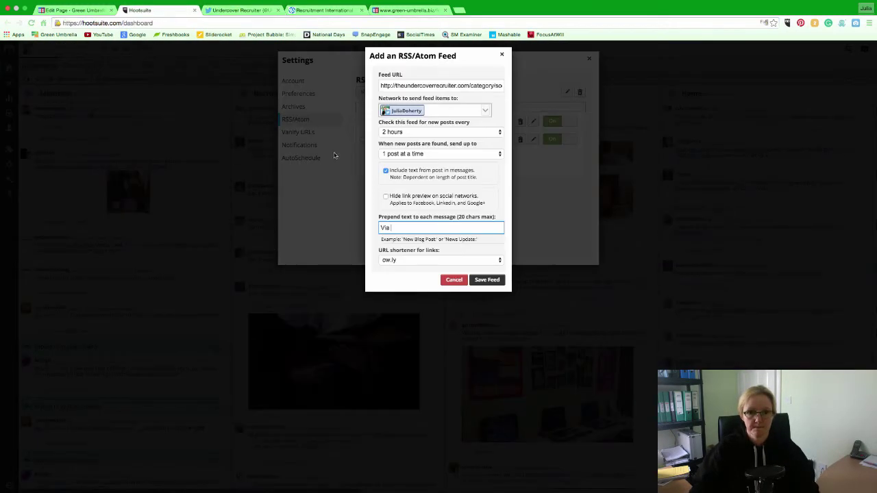
pyautogui.write('@')
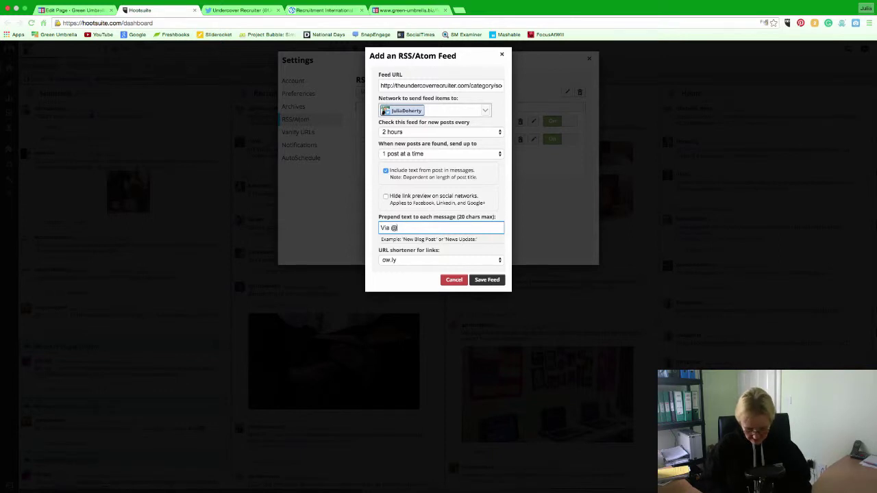
pyautogui.press('super+v')
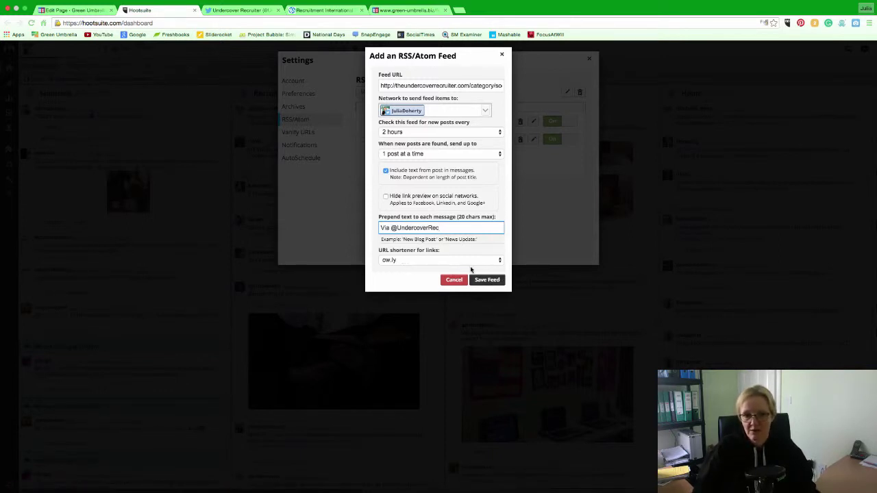
pyautogui.click(487, 280)
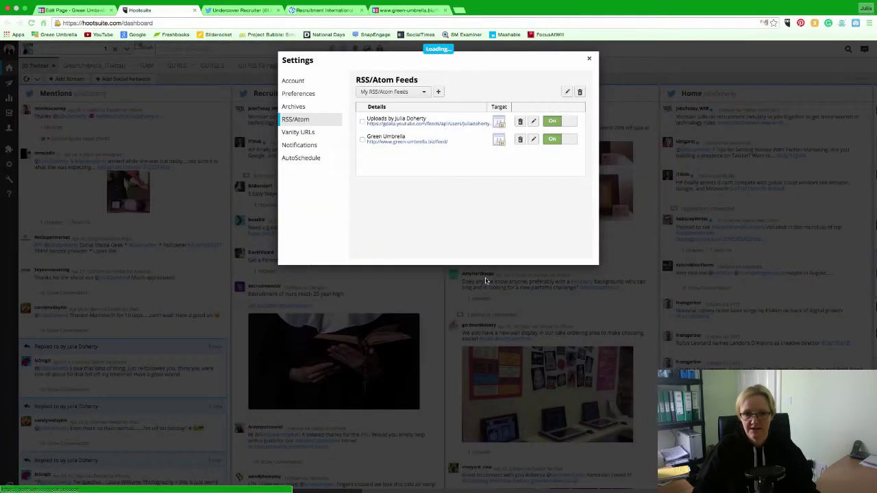
# Step: Review the feed lists for Green Umbrella and My RSS/Atom Feeds, and close the settings
pyautogui.click(423, 91)
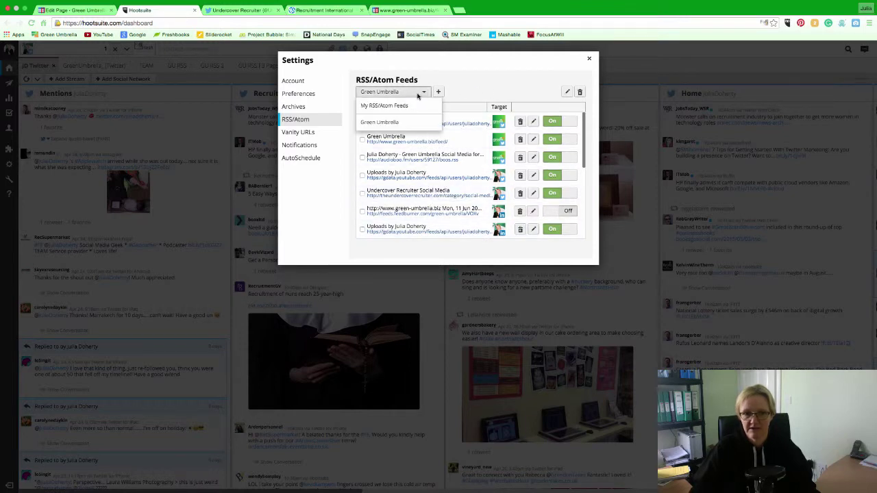
pyautogui.click(392, 107)
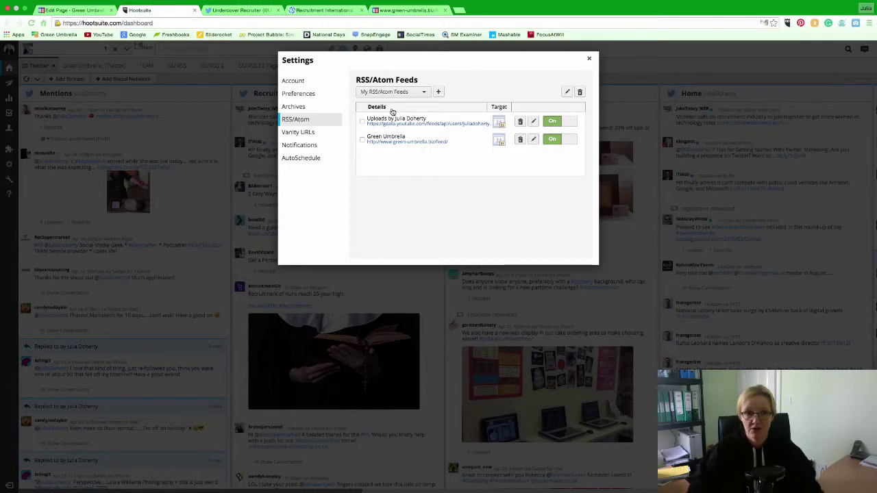
pyautogui.click(590, 61)
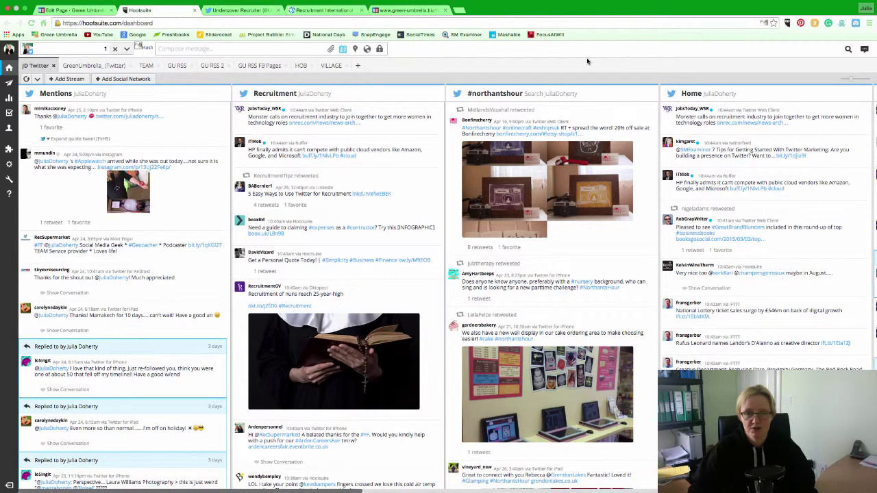